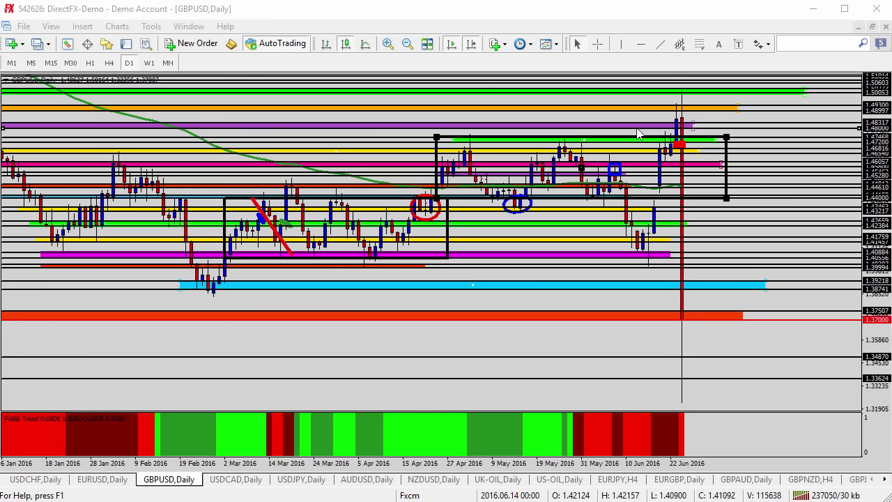
- Switch GBPUSD to H4 and measure with the crosshair from the top down to the latest candle low
click(108, 63)
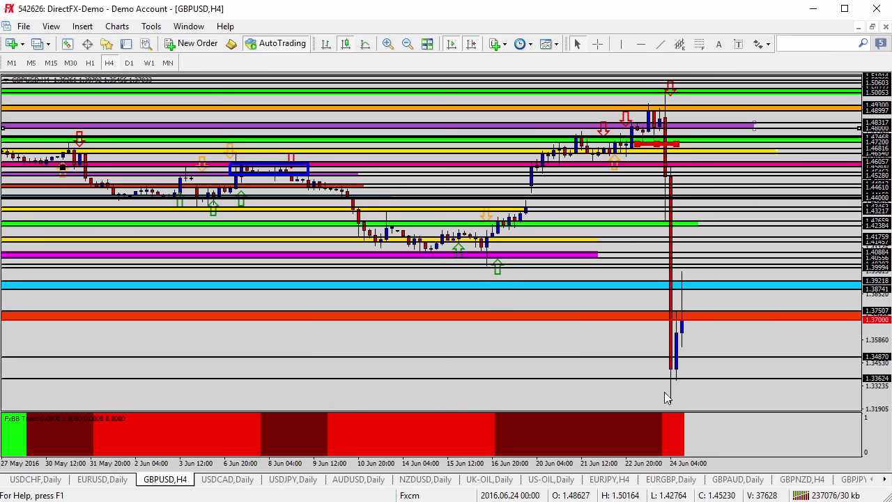
click(597, 46)
drag(665, 90, 676, 406)
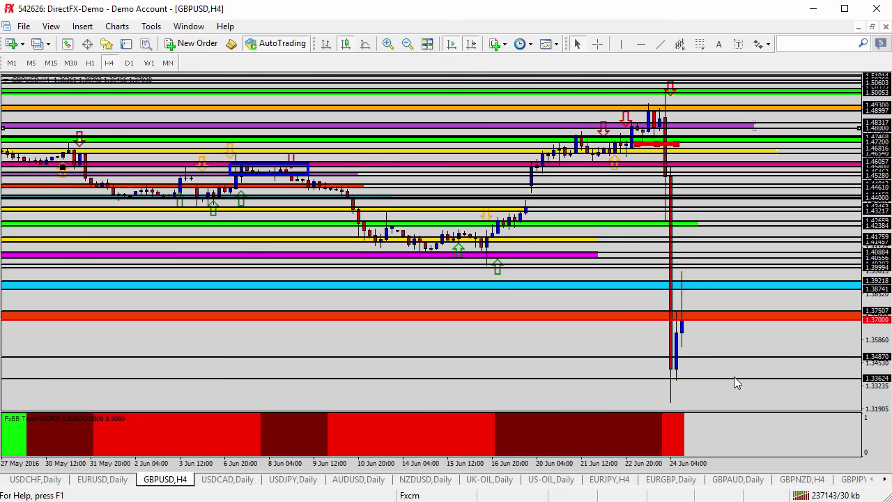
- On the USDCHF daily chart, move the green ellipse onto the yellow band and stretch that band right
click(36, 479)
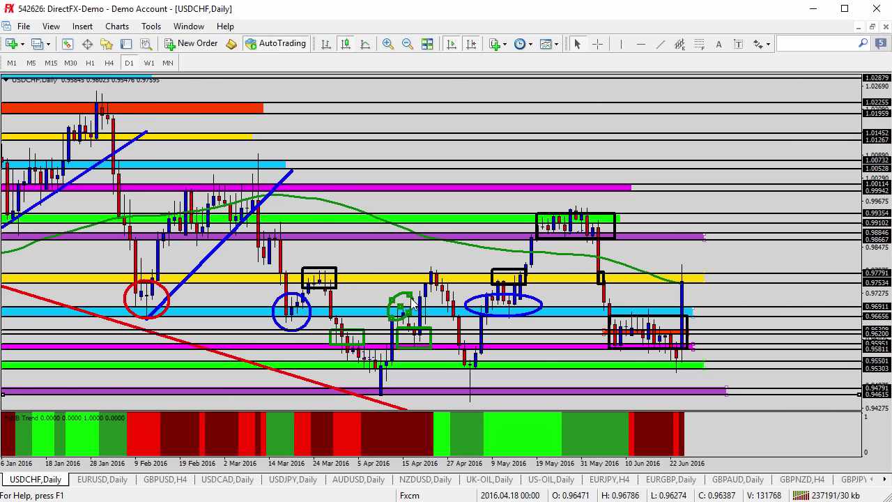
drag(401, 313, 435, 273)
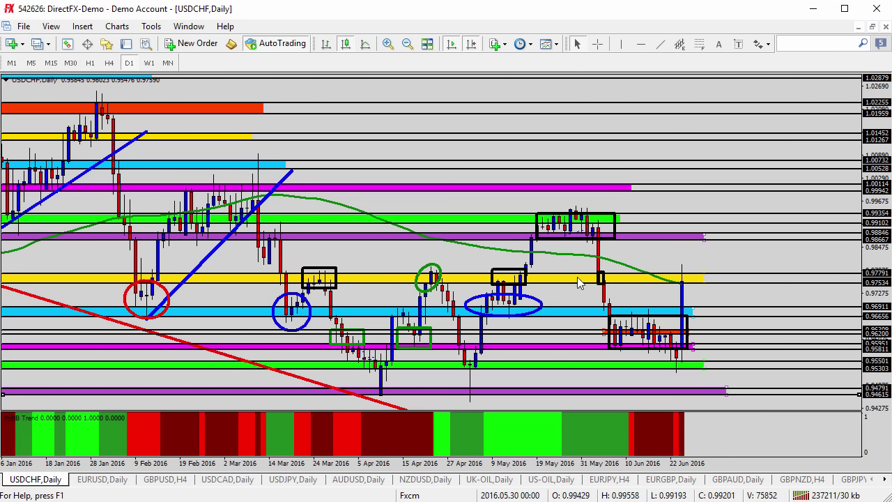
drag(695, 279, 726, 277)
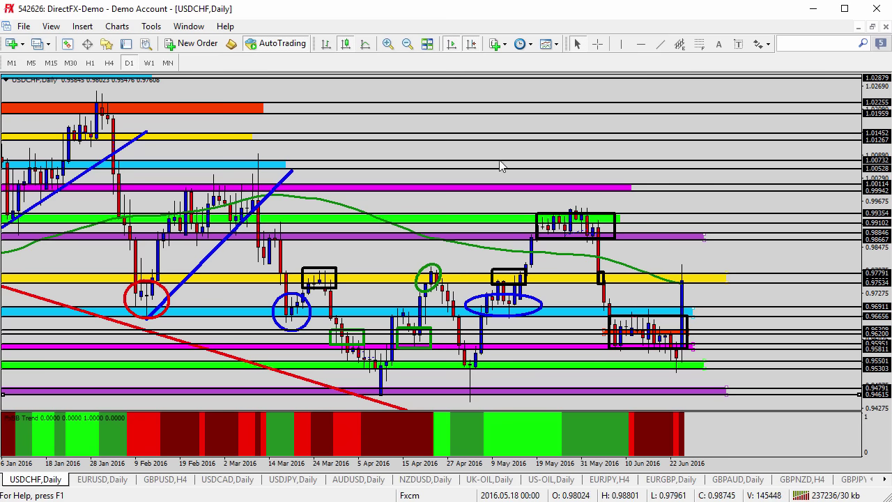
- Zoom out and draw the upper red trendline down-right from the November 2015 high
click(408, 45)
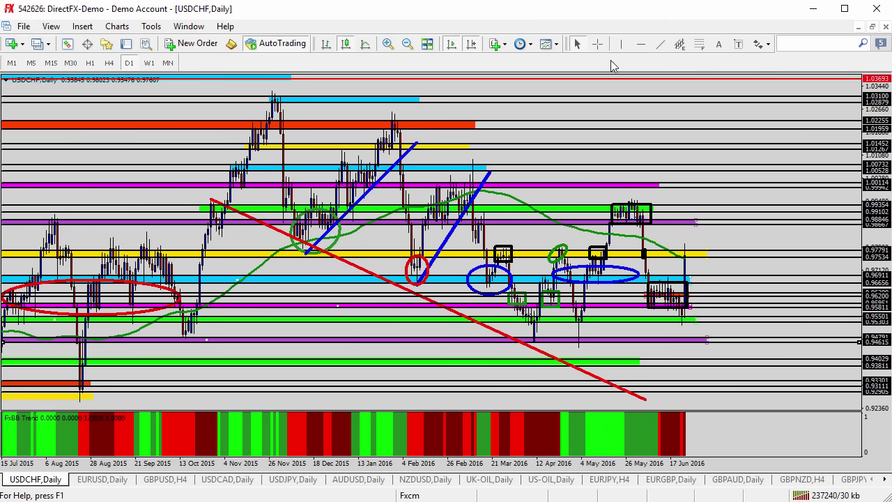
click(660, 44)
drag(274, 91, 758, 252)
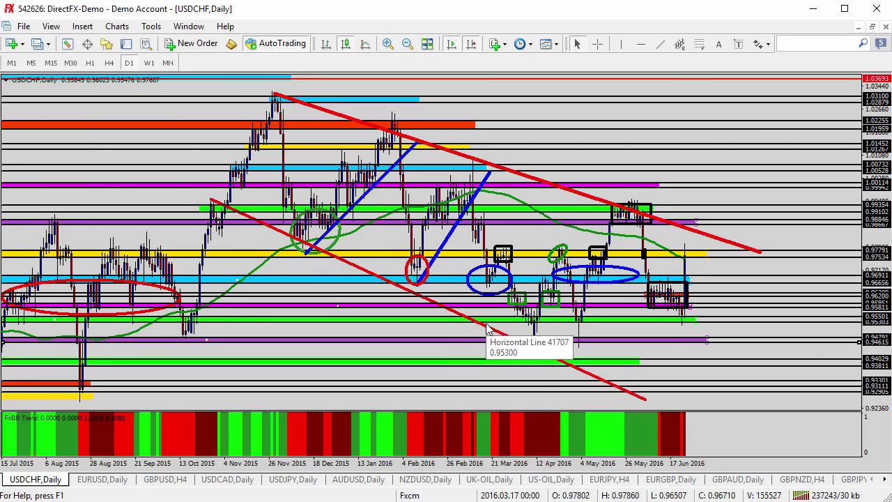
- Shift the lower red trendline left and down to complete the descending channel
double_click(371, 275)
drag(651, 403, 727, 378)
drag(465, 285, 432, 294)
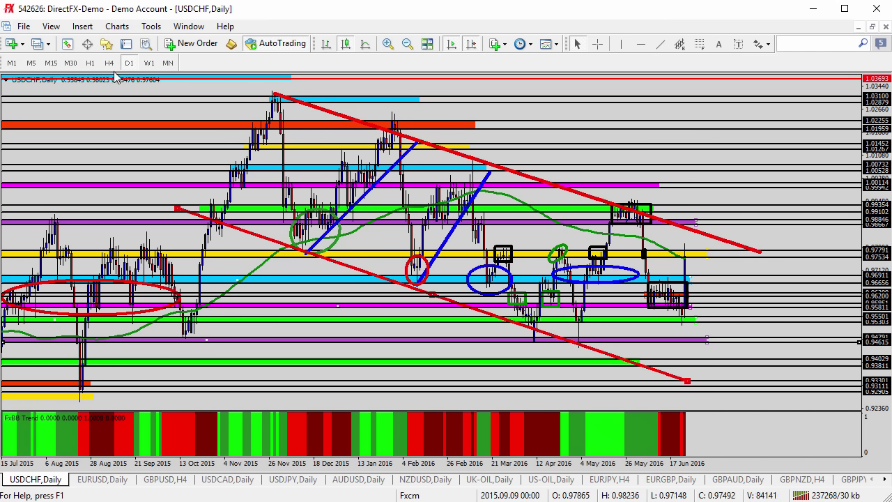
- Zoom in on the recent candles and extend the cyan band further right
click(388, 43)
click(388, 44)
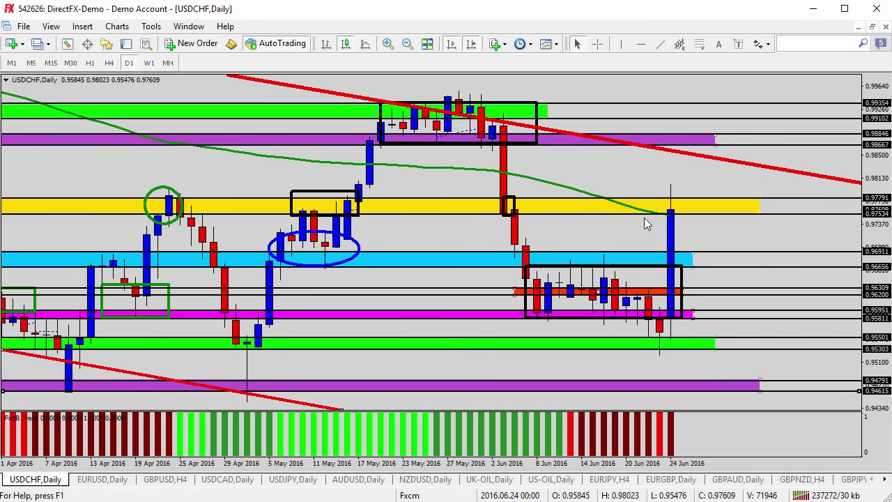
mouse_move(673, 222)
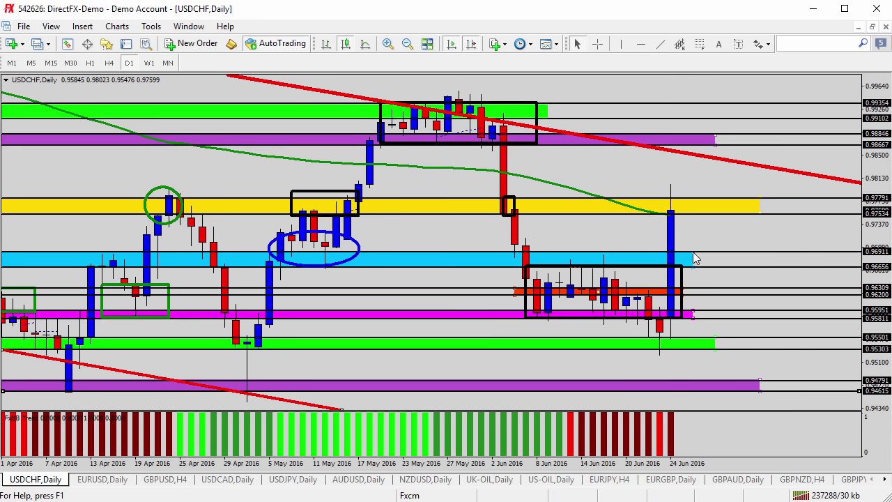
drag(693, 255, 737, 256)
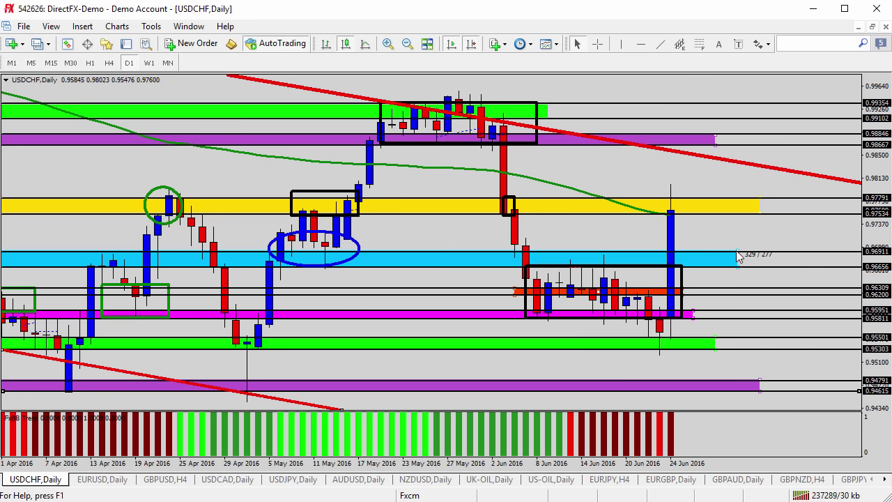
- Mark the cyan 0.9691 and yellow 0.9779 bands with up arrows, then switch to H4
click(761, 44)
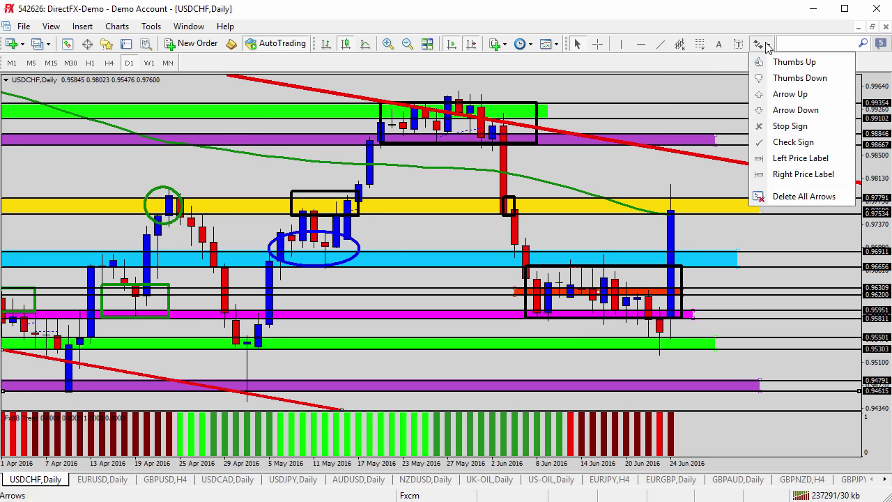
click(774, 80)
click(704, 251)
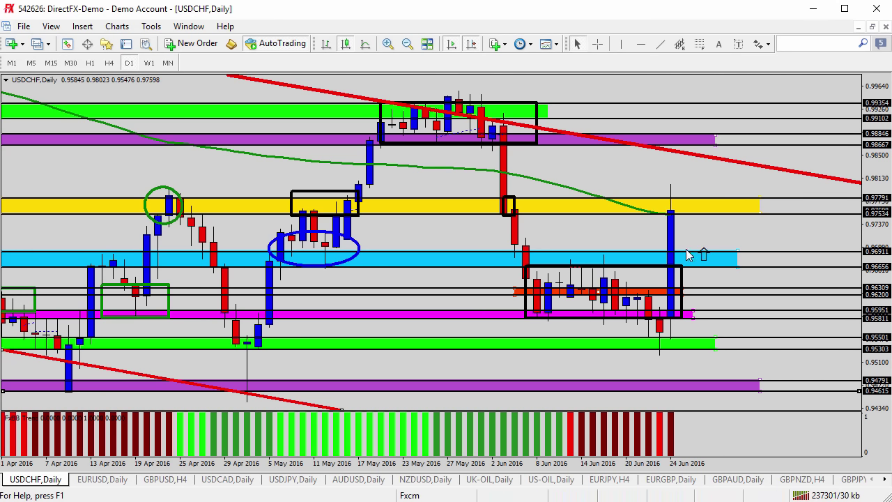
click(768, 45)
click(776, 94)
click(704, 199)
click(109, 63)
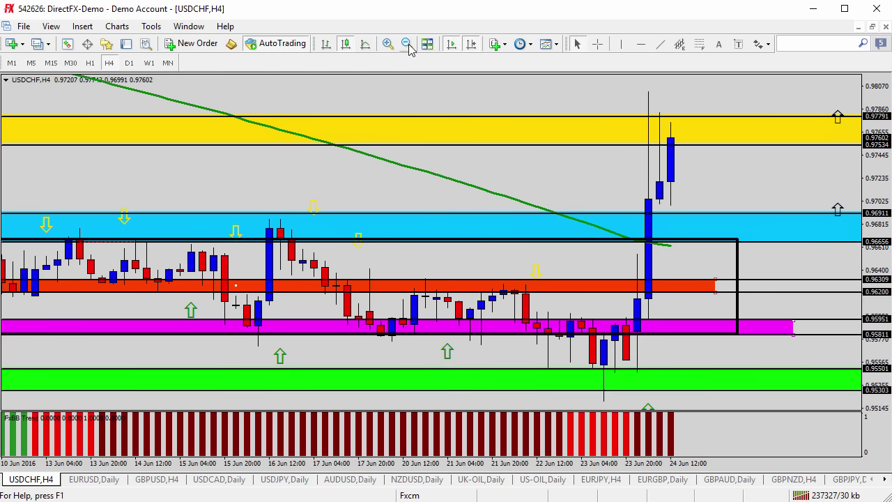
- Zoom out and slide the up arrow on the yellow band to the left
click(409, 45)
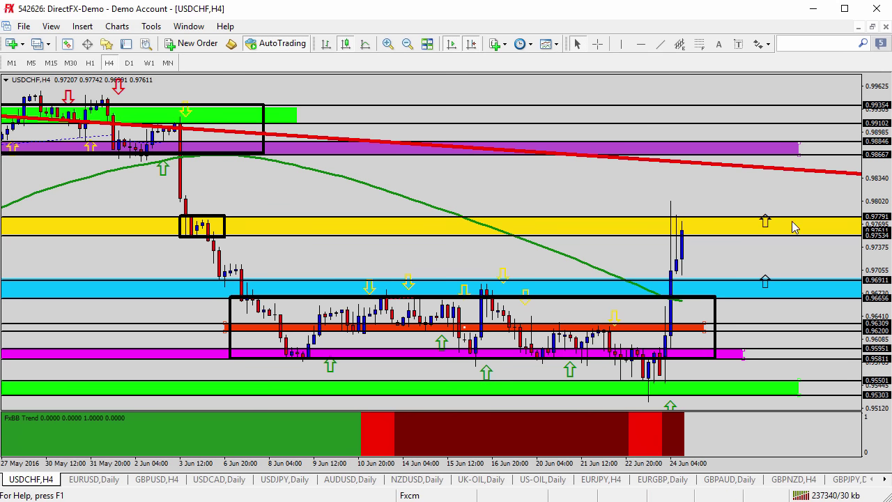
double_click(769, 216)
drag(769, 216, 727, 218)
double_click(727, 218)
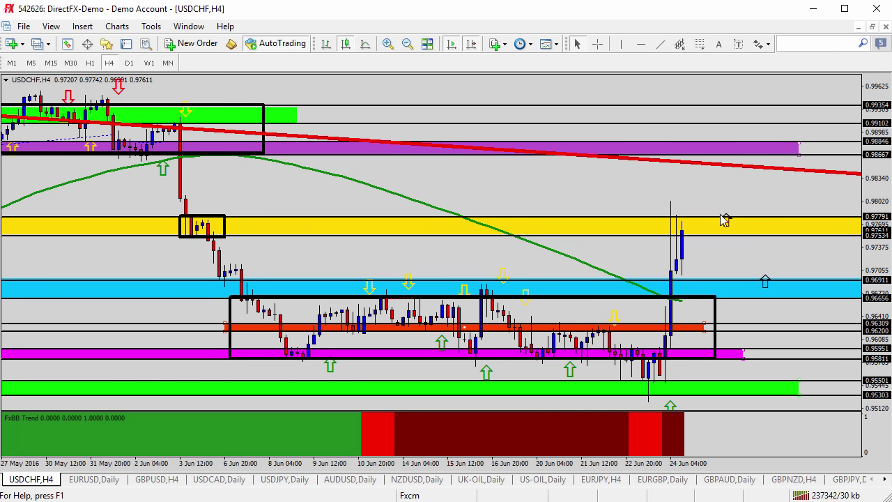
- Add a down arrow on the purple 0.9866 band below the trendline and align the cyan-band up arrow
click(764, 43)
click(765, 110)
click(725, 155)
double_click(766, 282)
drag(766, 282, 722, 285)
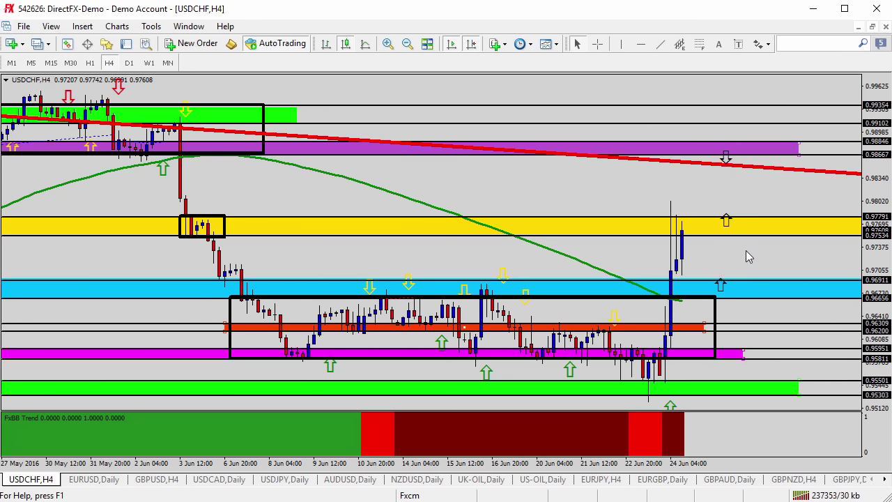